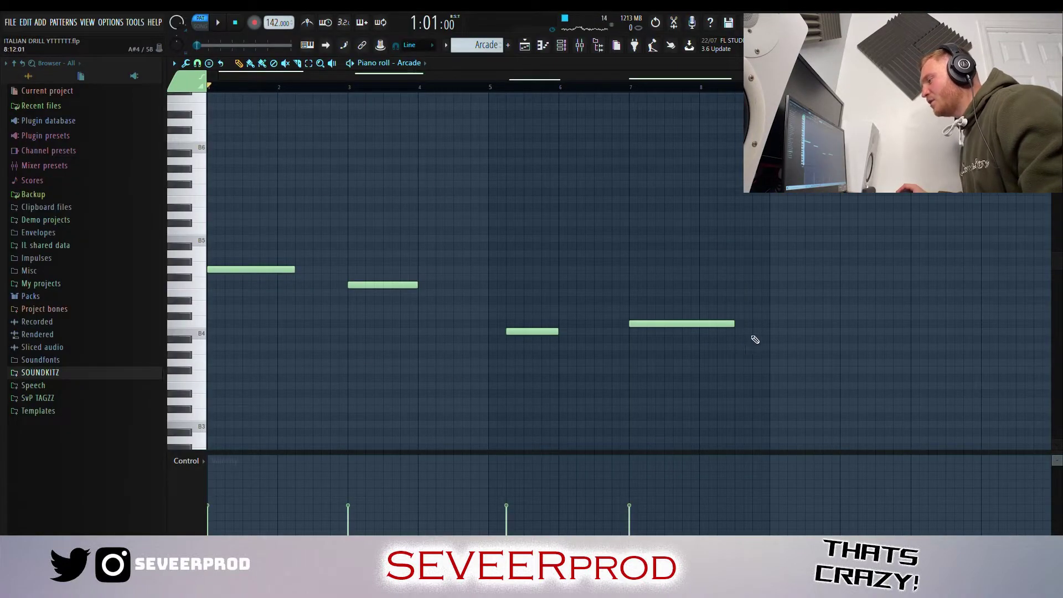
# Load the SvP HAT 6 pattern from the Viper Drill Hi Hat Midi Kit onto the SvP Fillz2 Perc channel and play it back
pyautogui.click(527, 48)
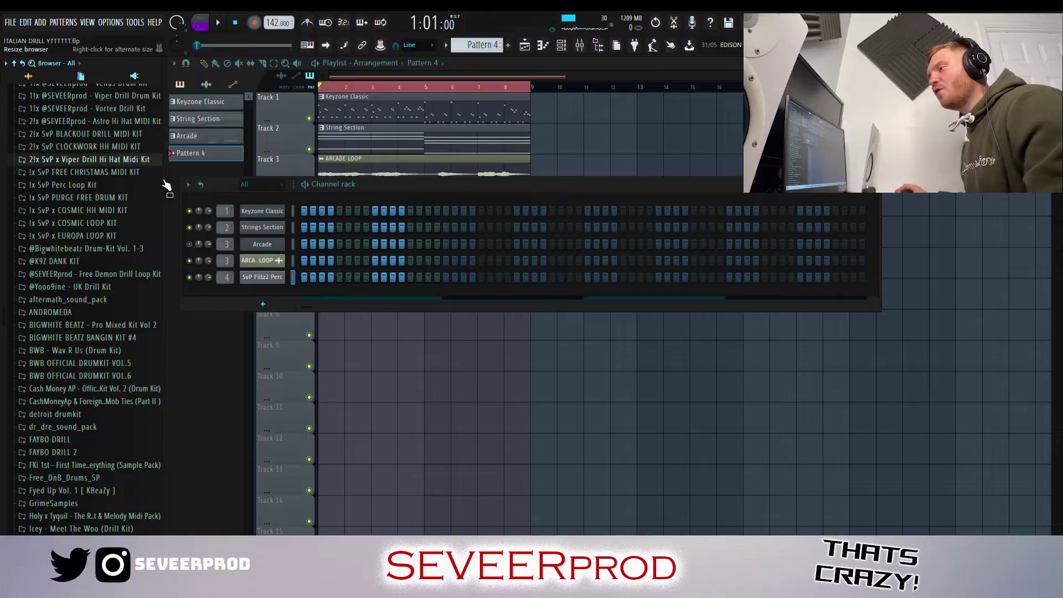
pyautogui.click(114, 162)
pyautogui.moveTo(52, 166); pyautogui.dragTo(255, 280)
pyautogui.click(297, 278)
pyautogui.press('space')
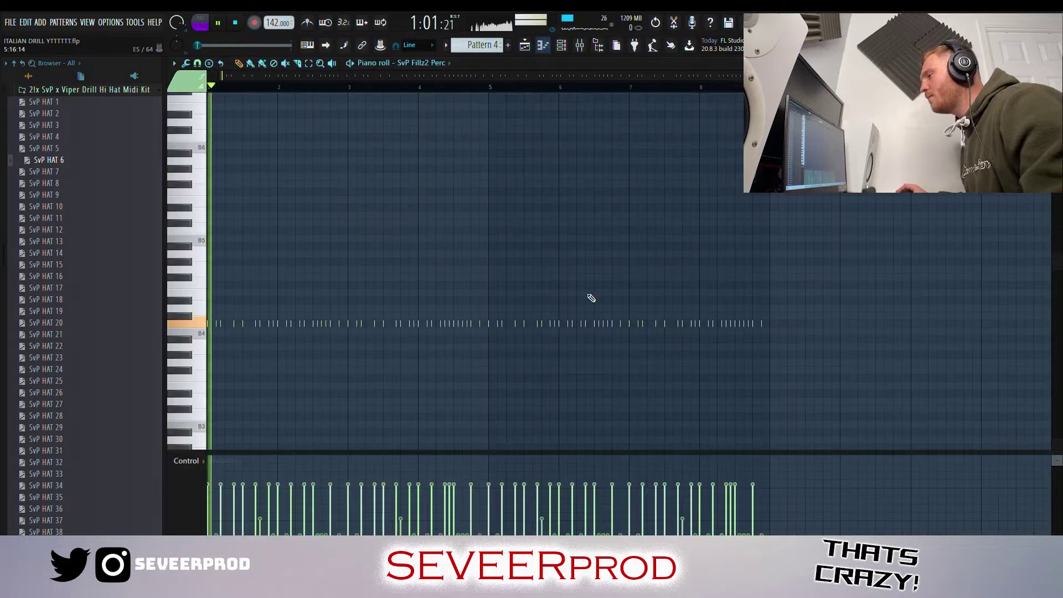
pyautogui.moveTo(1056, 87); pyautogui.dragTo(1057, 78)
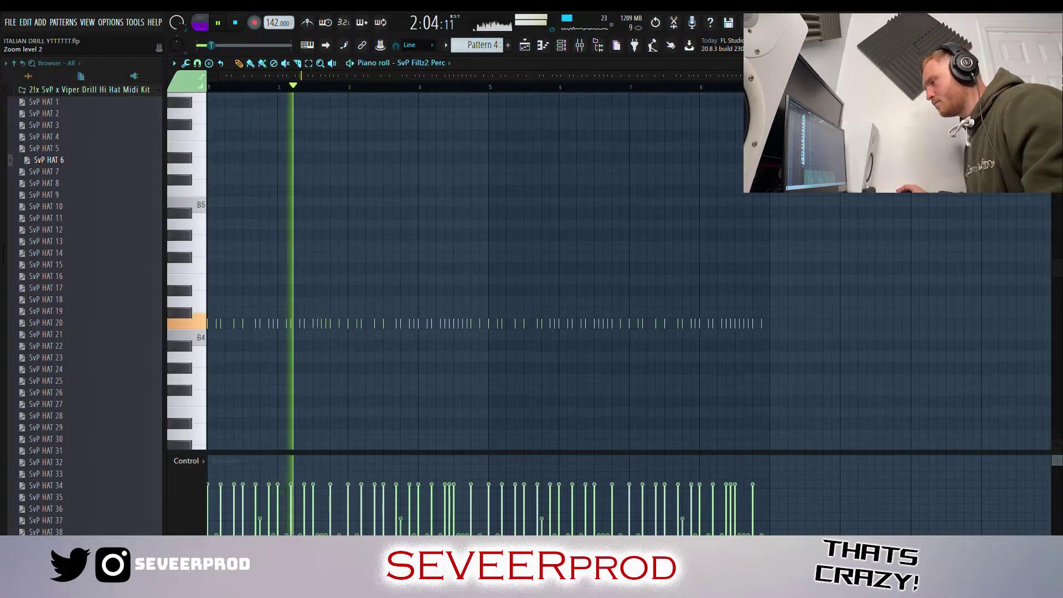
pyautogui.click(130, 94)
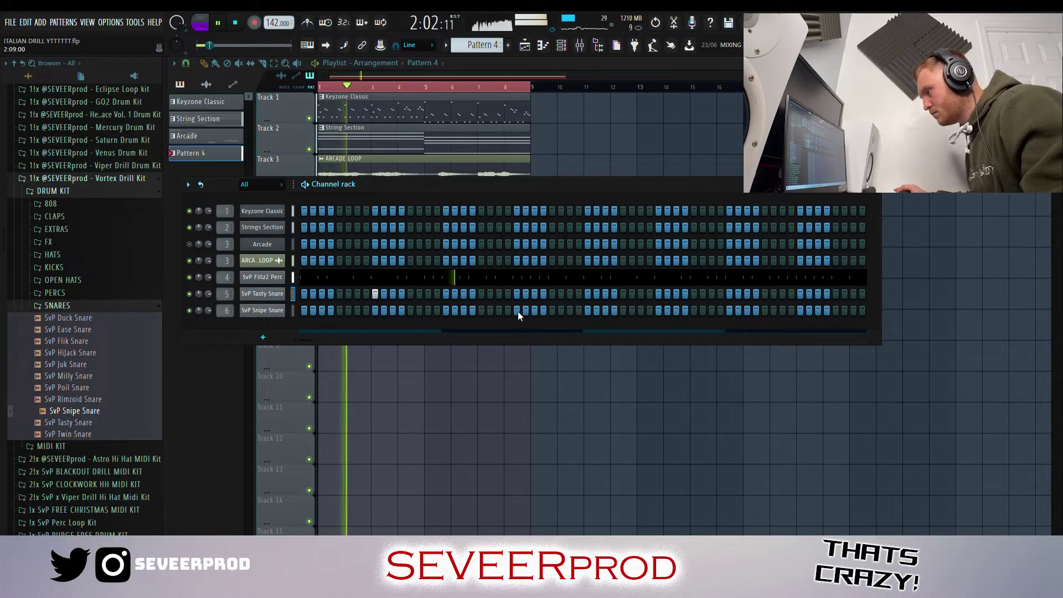
# Add an SvP Snipe Snare hit on step 29 and an SvP Tasty Snare hit on step 41, duplicating the Tasty Snare notes into bars 5–8
pyautogui.click(552, 310)
pyautogui.click(657, 294)
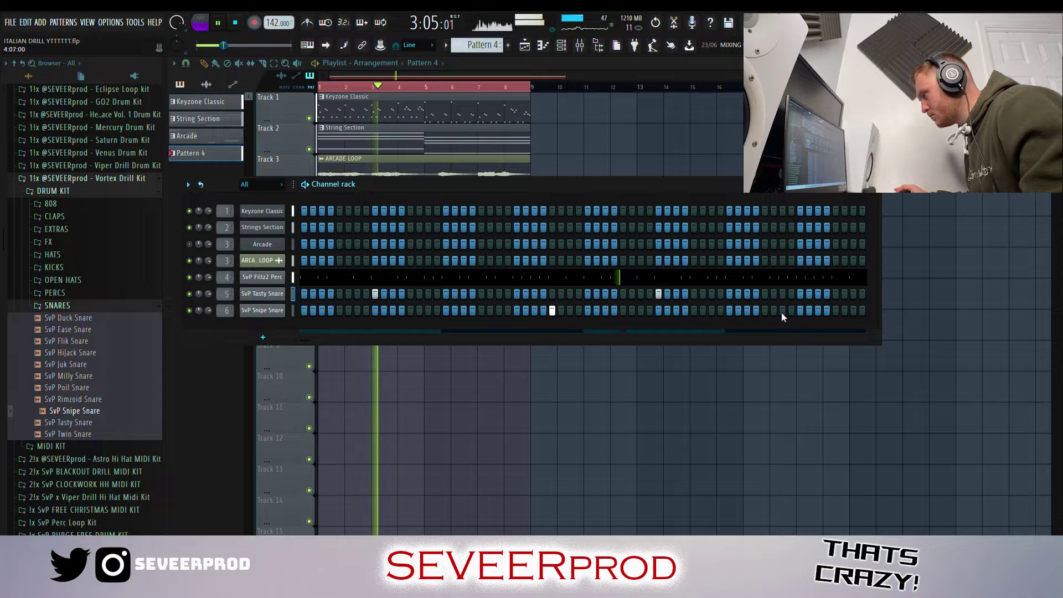
pyautogui.press('F7')
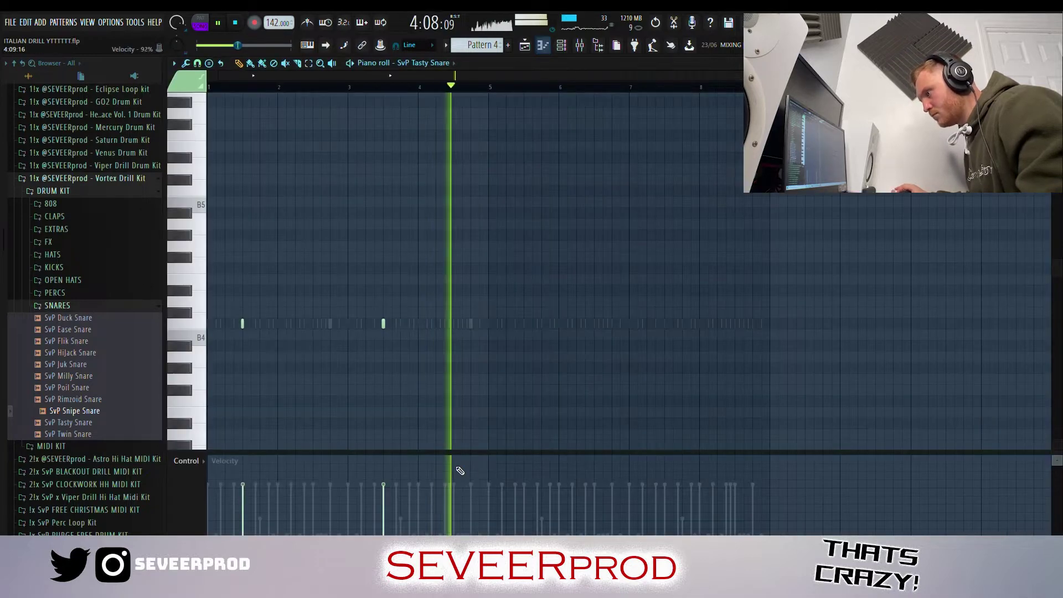
pyautogui.hotkey('ctrl', 'b')
# Show the SvP Snipe Snare notes in the piano roll and raise their velocities
pyautogui.click(427, 64)
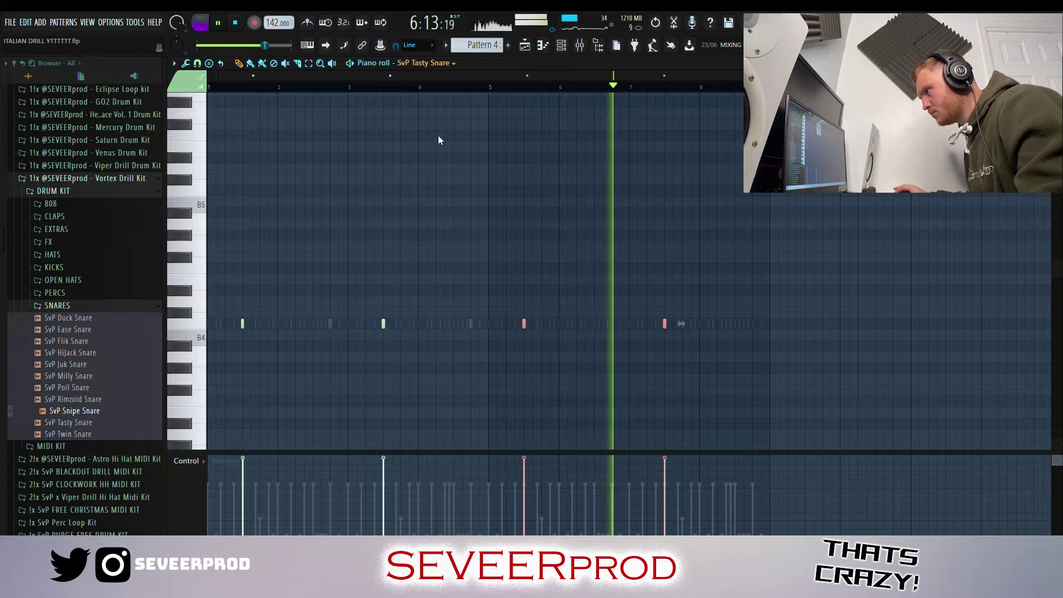
pyautogui.click(441, 158)
pyautogui.moveTo(501, 464); pyautogui.dragTo(128, 435)
# Copy the two SvP Snipe Snare hits from bars 2 and 4 to bars 6 and 8, moving the last one slightly later
pyautogui.moveTo(548, 340); pyautogui.dragTo(225, 297)
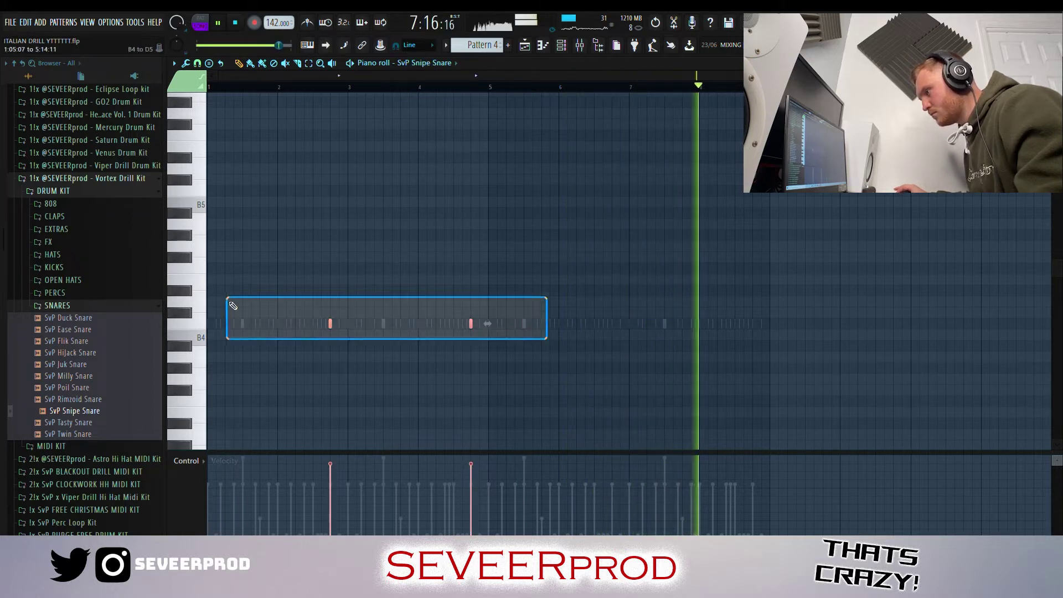
pyautogui.moveTo(332, 326); pyautogui.dragTo(618, 339)
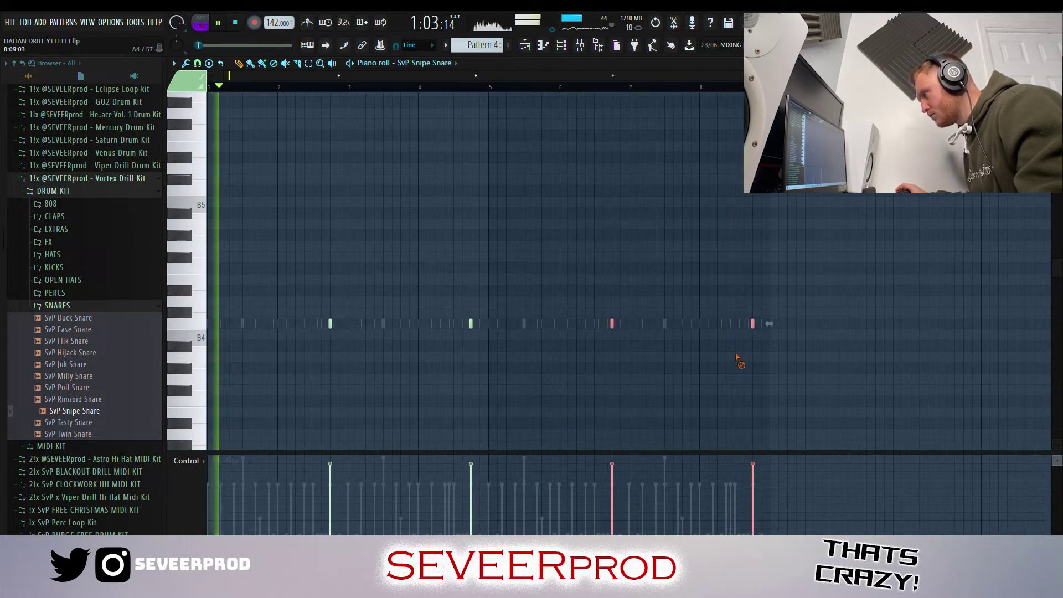
pyautogui.moveTo(752, 323); pyautogui.dragTo(761, 325)
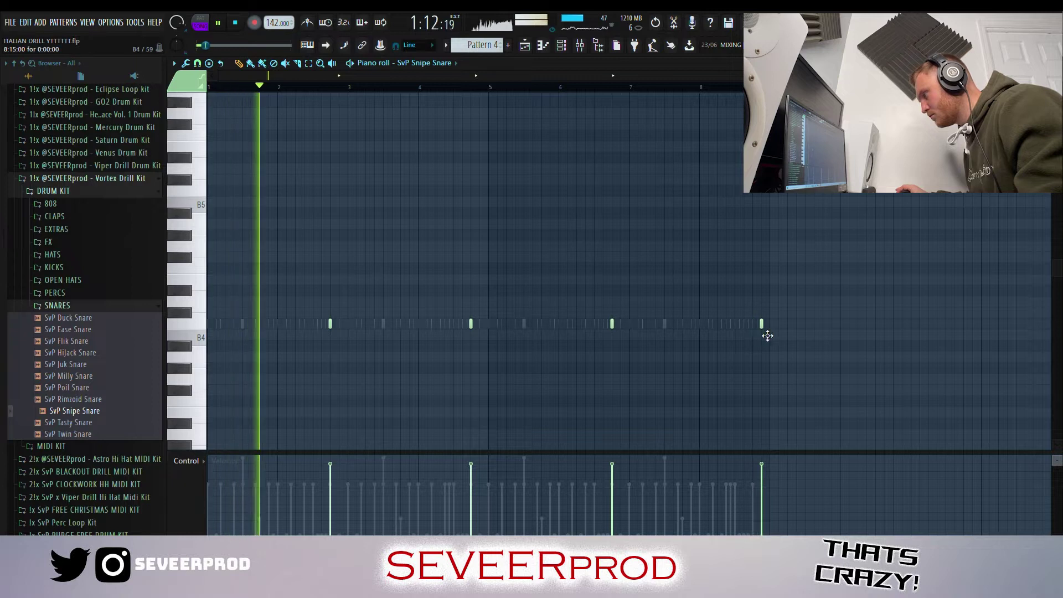
# Add two adjacent SvP Flik Snare hits in the middle of bar 8 and lower their velocities, the second to about 66%
pyautogui.click(142, 184)
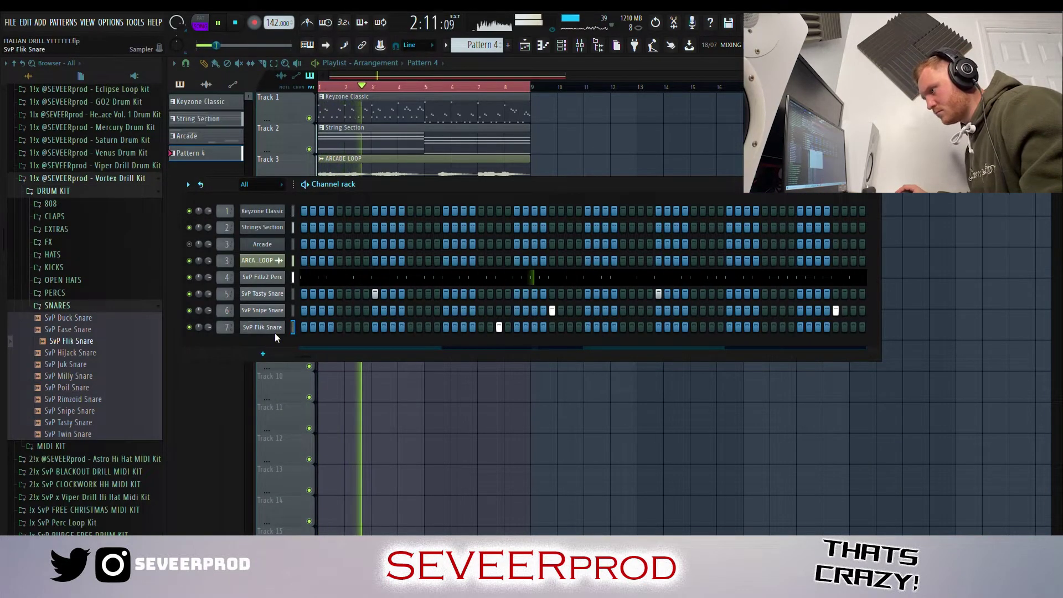
pyautogui.press('F7')
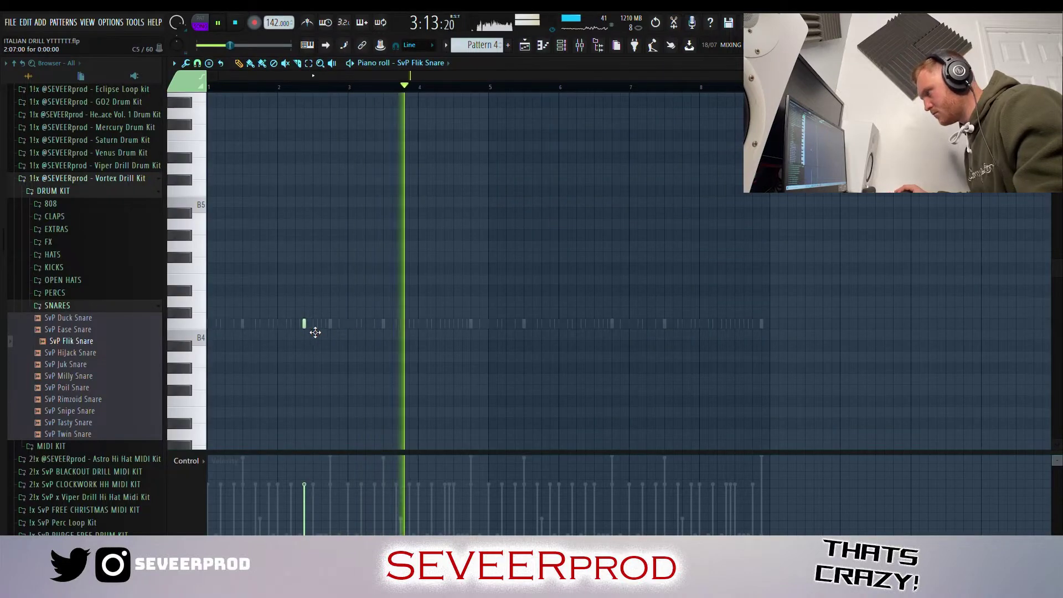
pyautogui.click(736, 325)
pyautogui.click(744, 324)
pyautogui.click(735, 522)
pyautogui.click(744, 501)
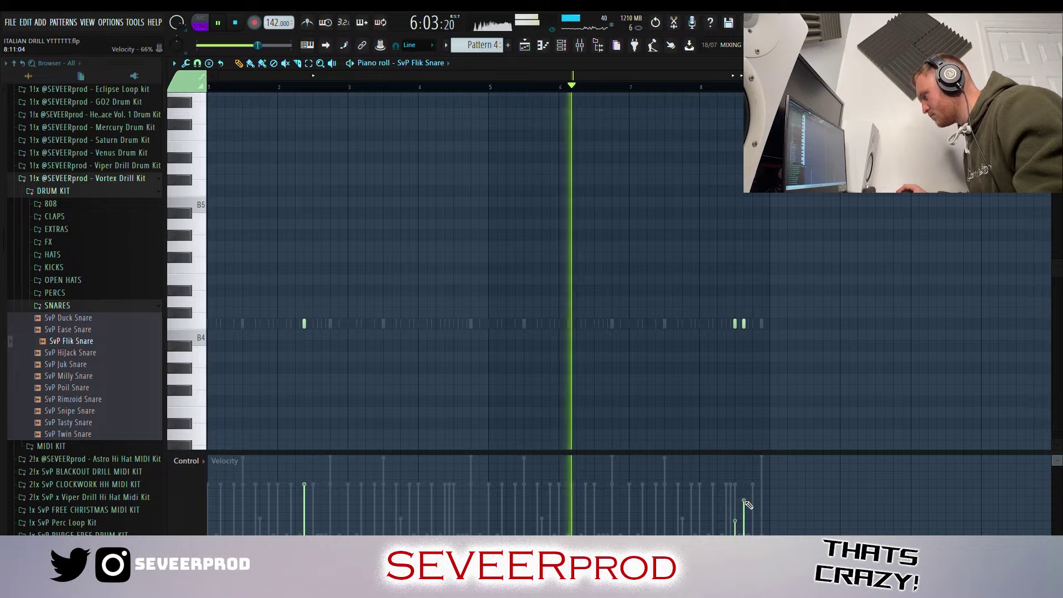
# Program SvP Dyno Snare hits on steps 39, 47, 51 and 63 and copy the first three into bars 7 and 8
pyautogui.click(135, 178)
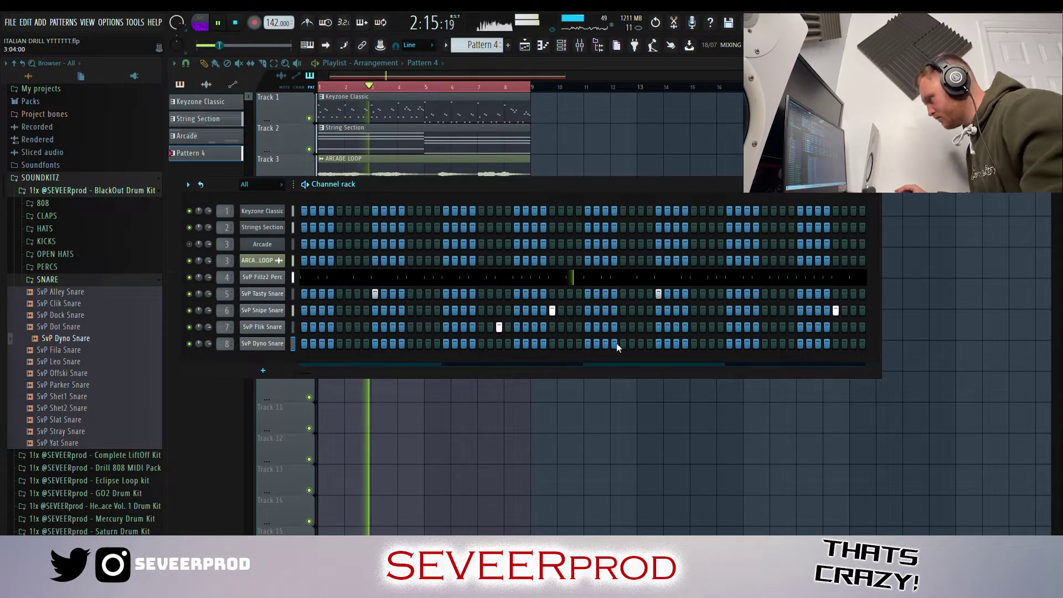
pyautogui.click(712, 343)
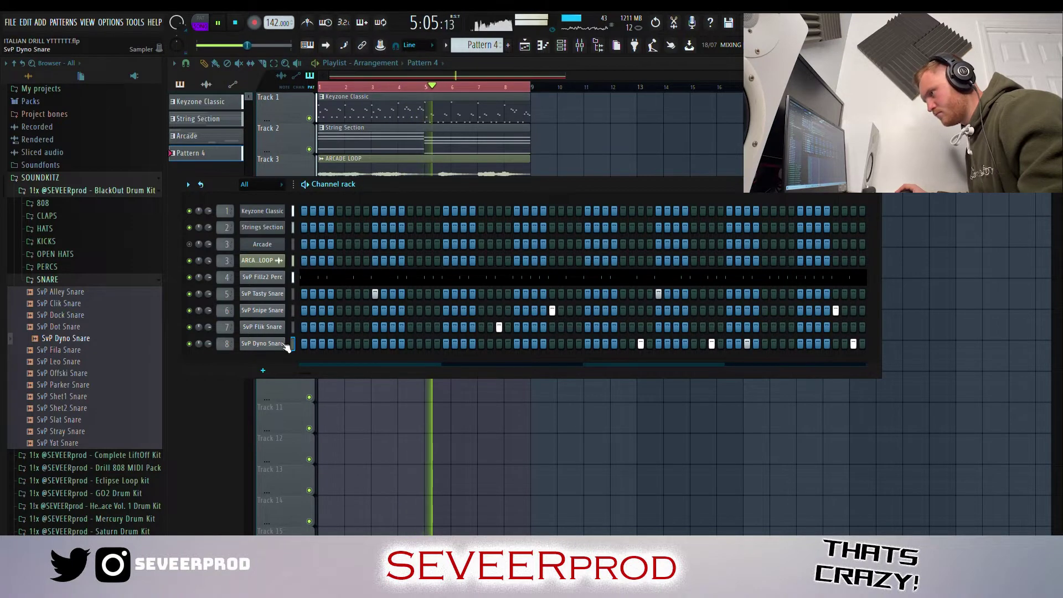
pyautogui.press('F7')
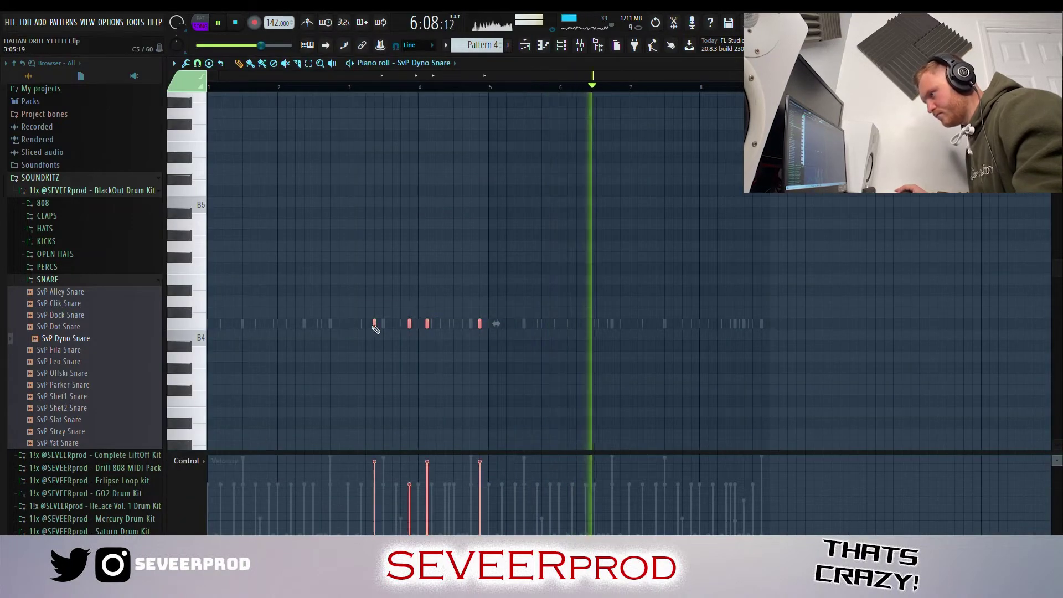
pyautogui.moveTo(375, 328); pyautogui.dragTo(664, 327)
pyautogui.click(771, 356)
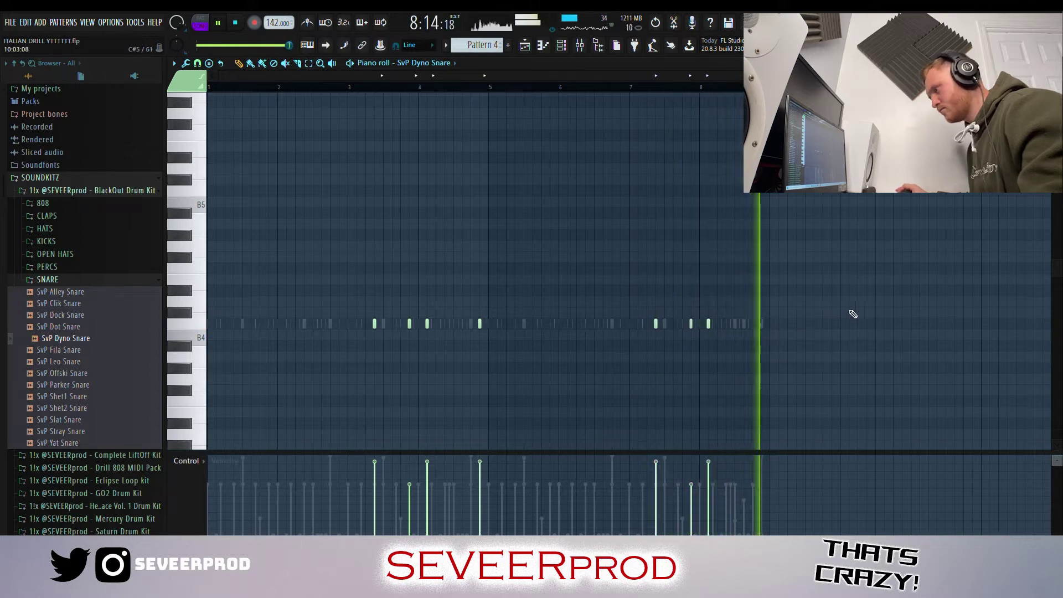
# Delete the first SvP Dyno Snare hit in bar 3 and raise the velocities of the remaining hits
pyautogui.click(119, 191)
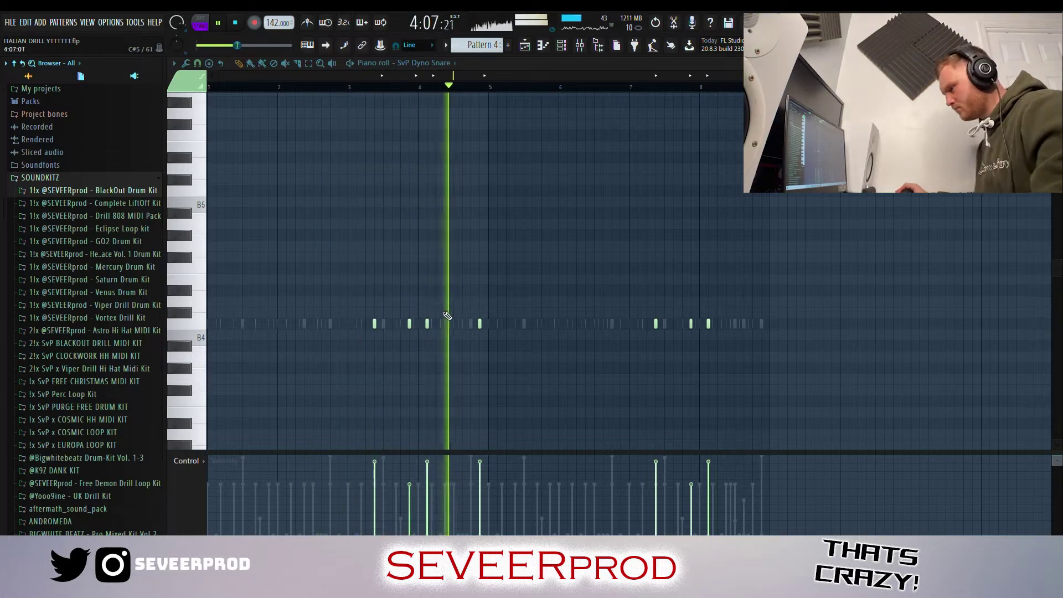
pyautogui.rightClick(374, 324)
pyautogui.moveTo(721, 462); pyautogui.dragTo(353, 452)
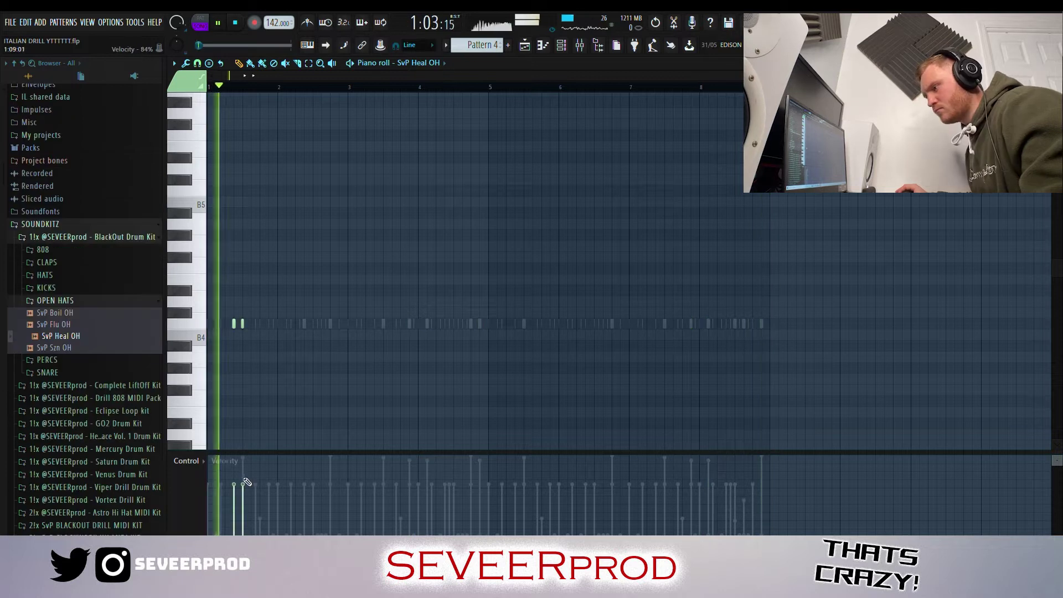
# Copy the two SvP Heal OH hits from bar 1 to the same position in bar 5
pyautogui.moveTo(233, 317)
pyautogui.mouseDown()
pyautogui.moveTo(275, 334)
pyautogui.moveTo(239, 331)
pyautogui.moveTo(516, 326)
pyautogui.mouseUp()
pyautogui.click(536, 378)
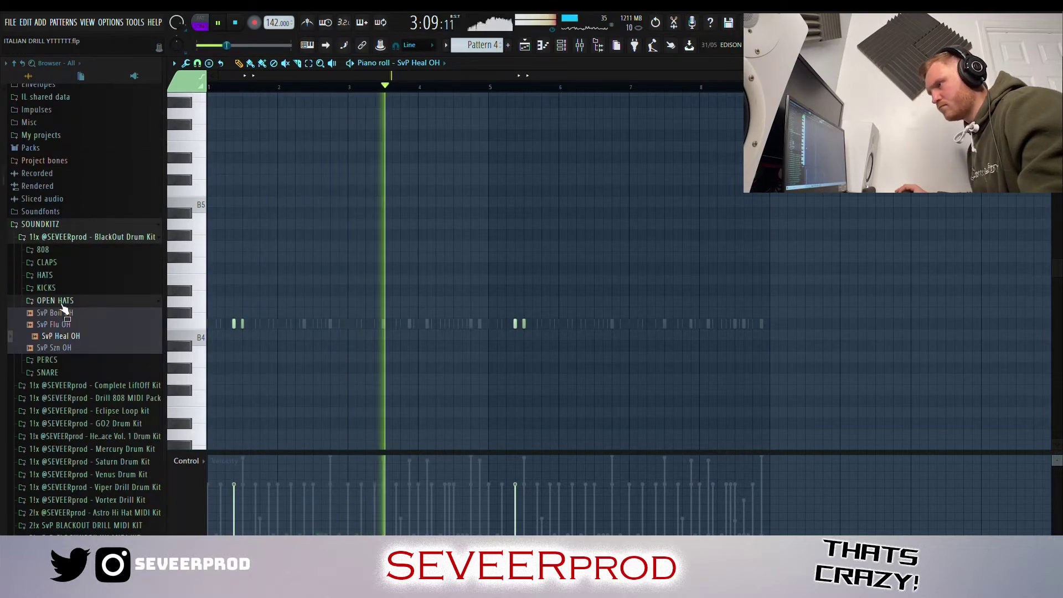
# Give the SvP Skiz Perc hits after the first descending velocities and copy the hits into the second half of the pattern
pyautogui.click(562, 45)
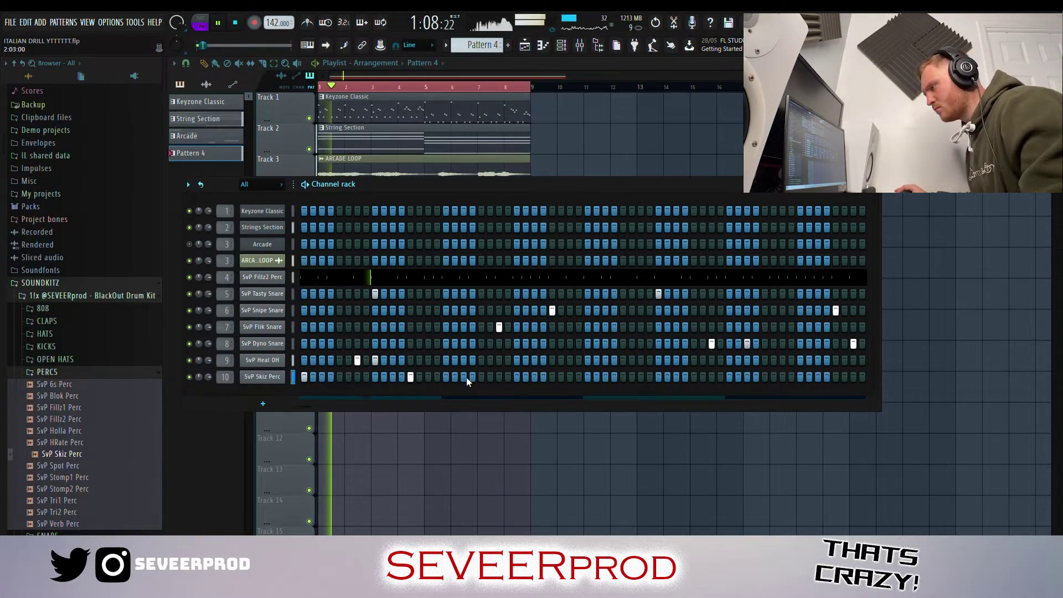
pyautogui.press('F7')
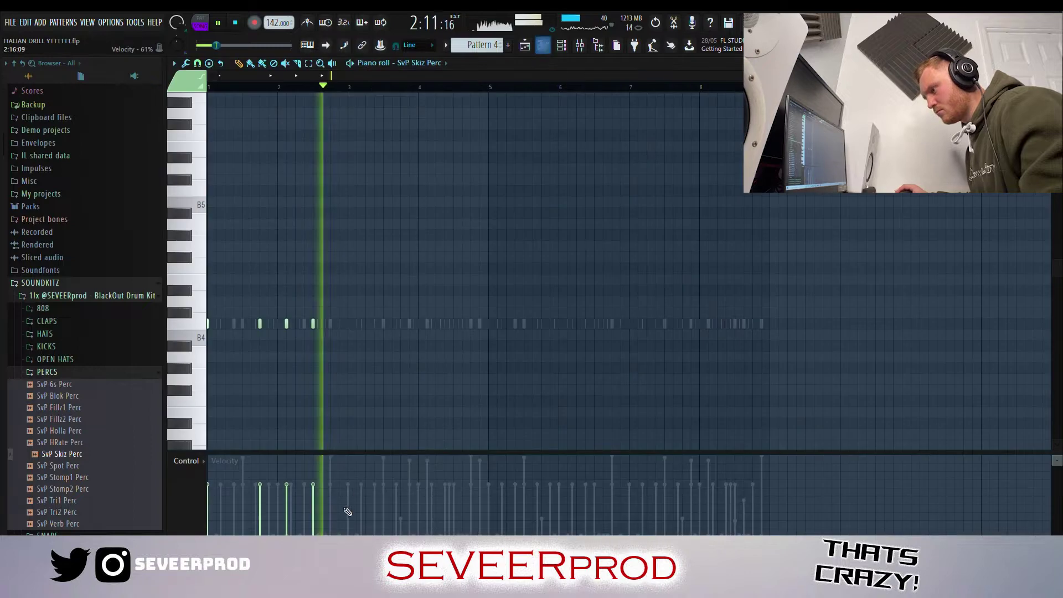
pyautogui.moveTo(259, 502); pyautogui.dragTo(314, 531)
pyautogui.moveTo(370, 358); pyautogui.dragTo(590, 346)
pyautogui.click(595, 346)
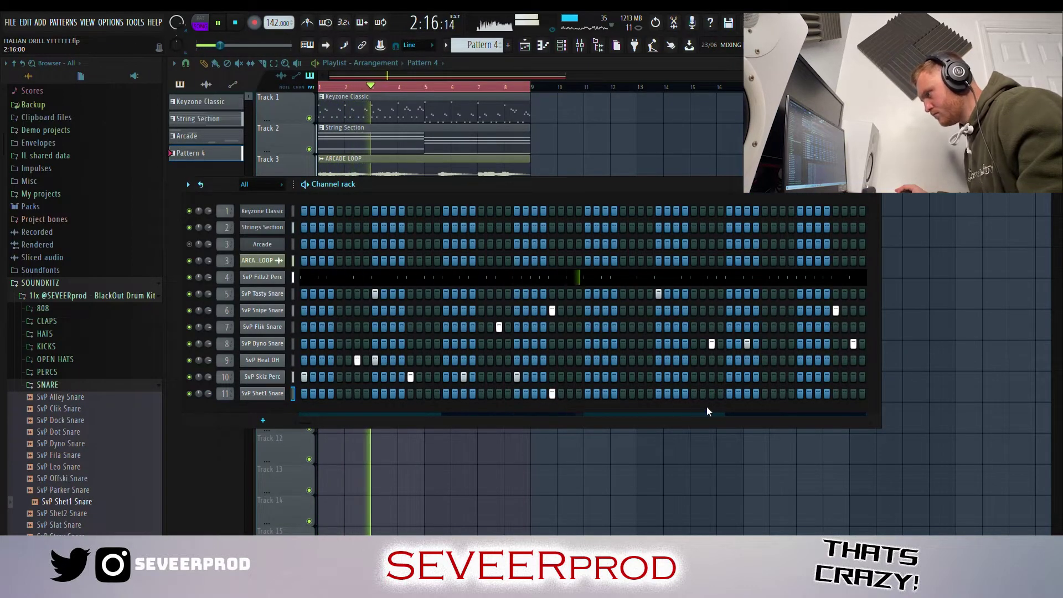
# Copy the two SvP Shet1 Snare hits from bars 2 and 4 to bars 6 and 8, and collapse the BlackOut Drum Kit folder
pyautogui.click(284, 393)
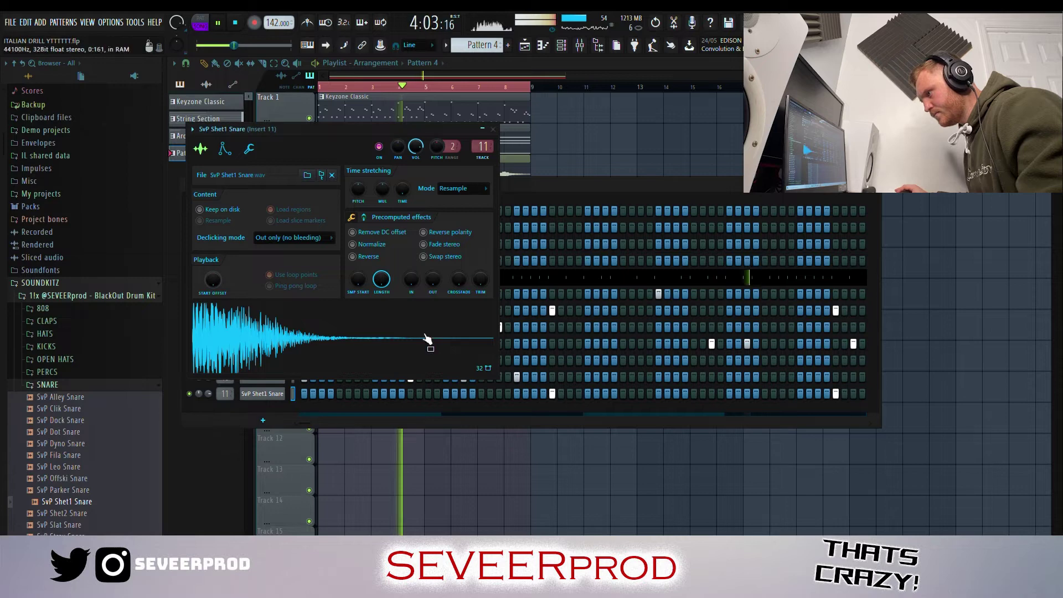
pyautogui.click(493, 129)
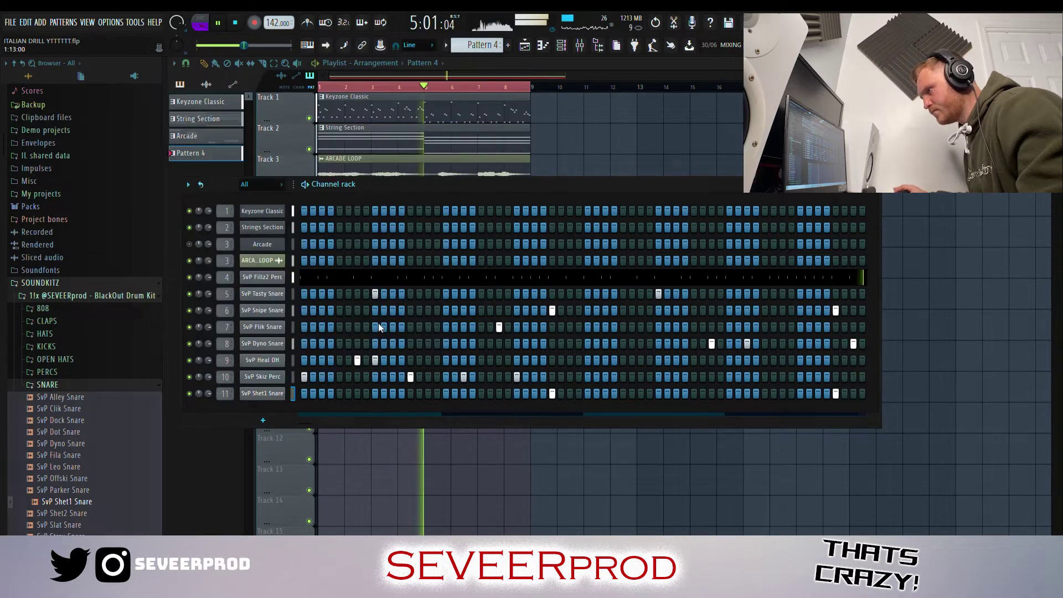
pyautogui.rightClick(273, 394)
pyautogui.click(296, 402)
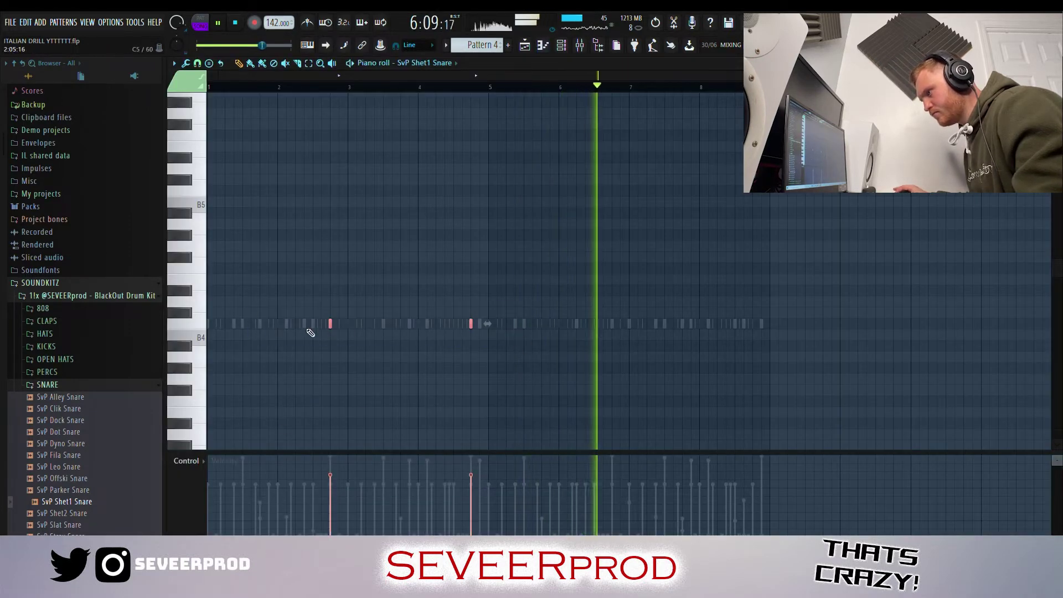
pyautogui.moveTo(332, 330); pyautogui.dragTo(615, 327)
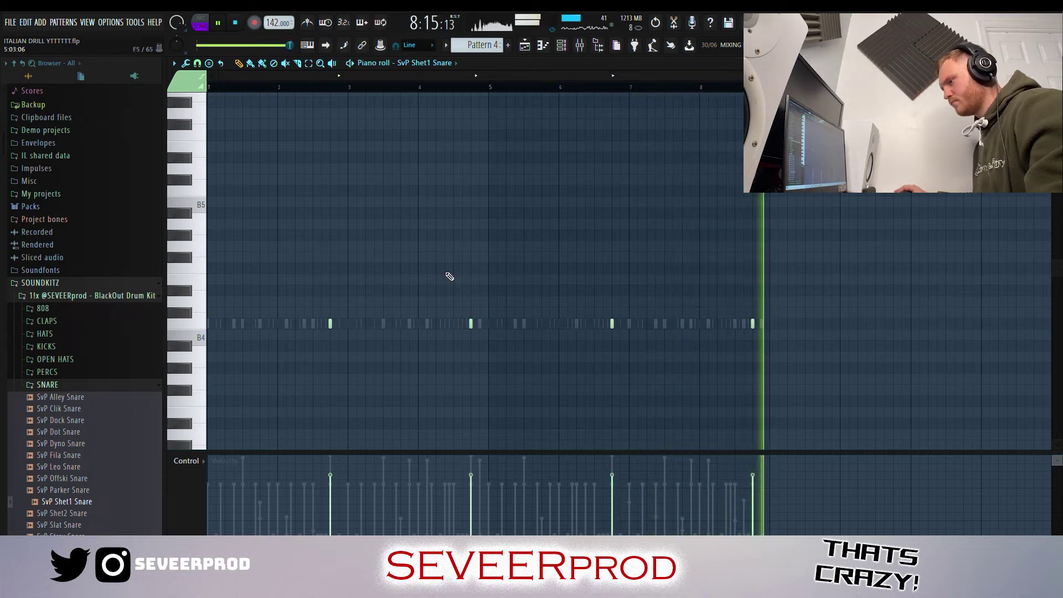
pyautogui.click(127, 299)
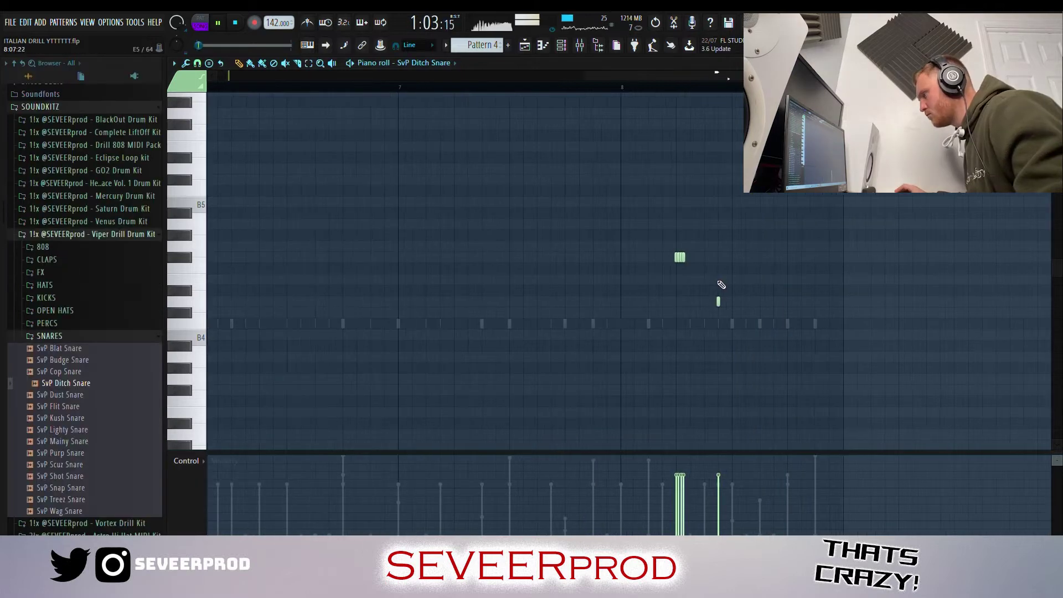
pyautogui.scroll(3, 808, 287)
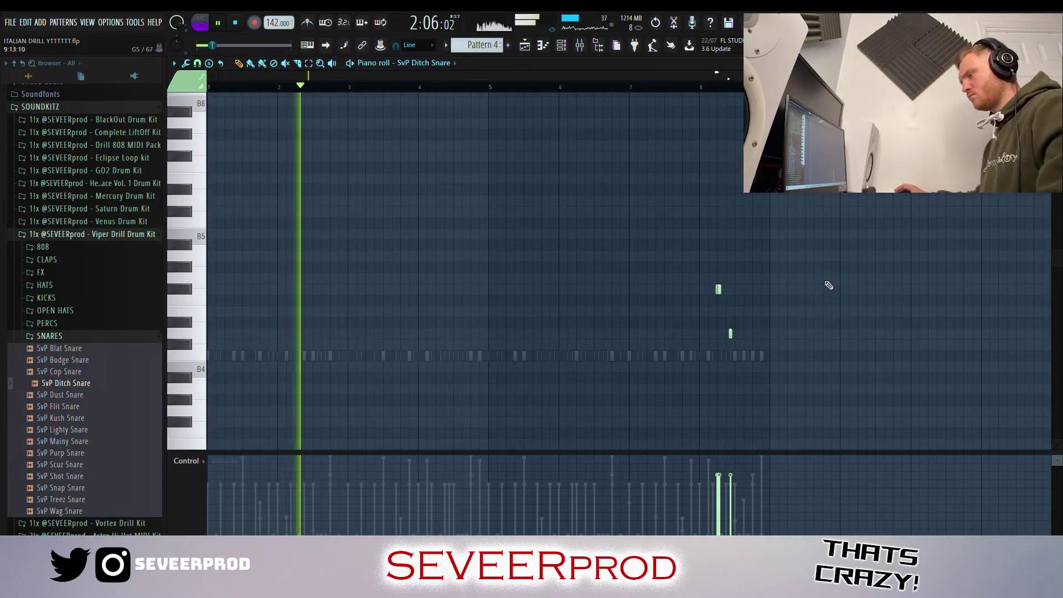
pyautogui.keyDown('ctrl'); pyautogui.scroll(2, 980, 200); pyautogui.keyUp('ctrl')
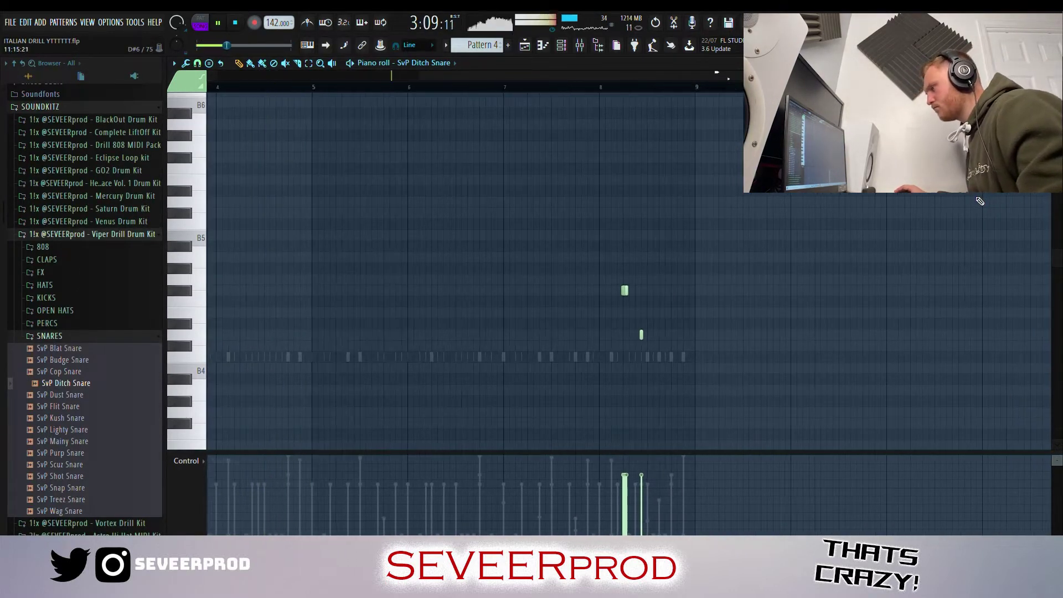
pyautogui.hscroll(2, 526, 108)
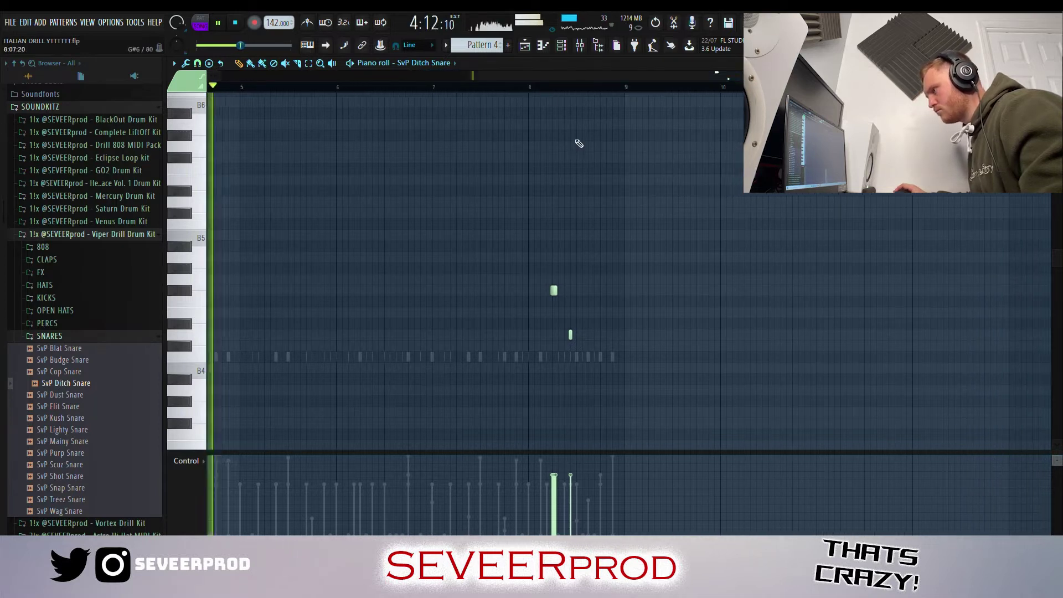
pyautogui.scroll(-3, 629, 270)
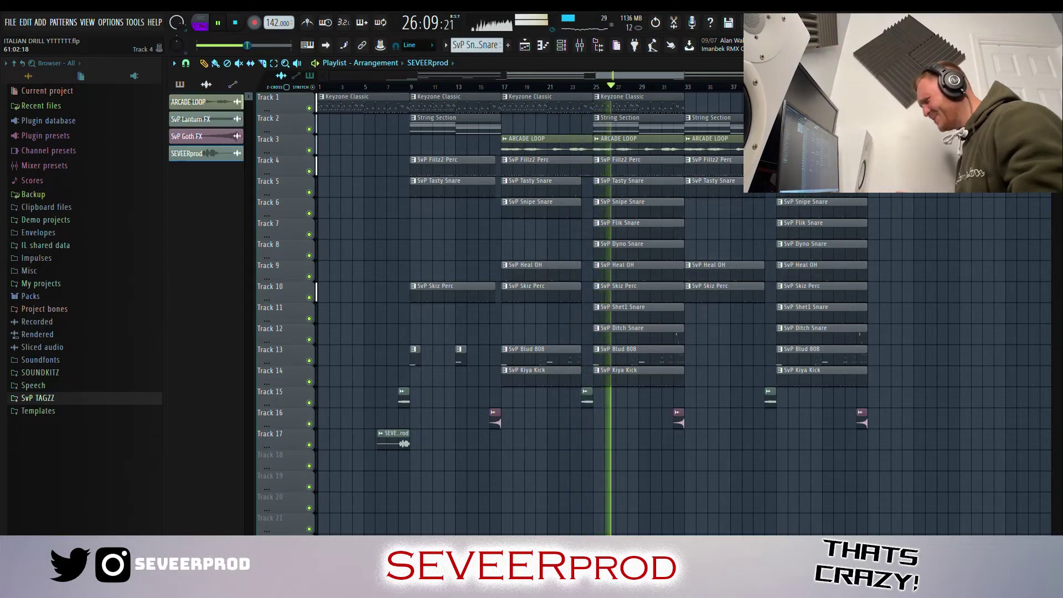
pyautogui.scroll(1, 1006, 166)
pyautogui.moveTo(659, 78); pyautogui.dragTo(743, 102)
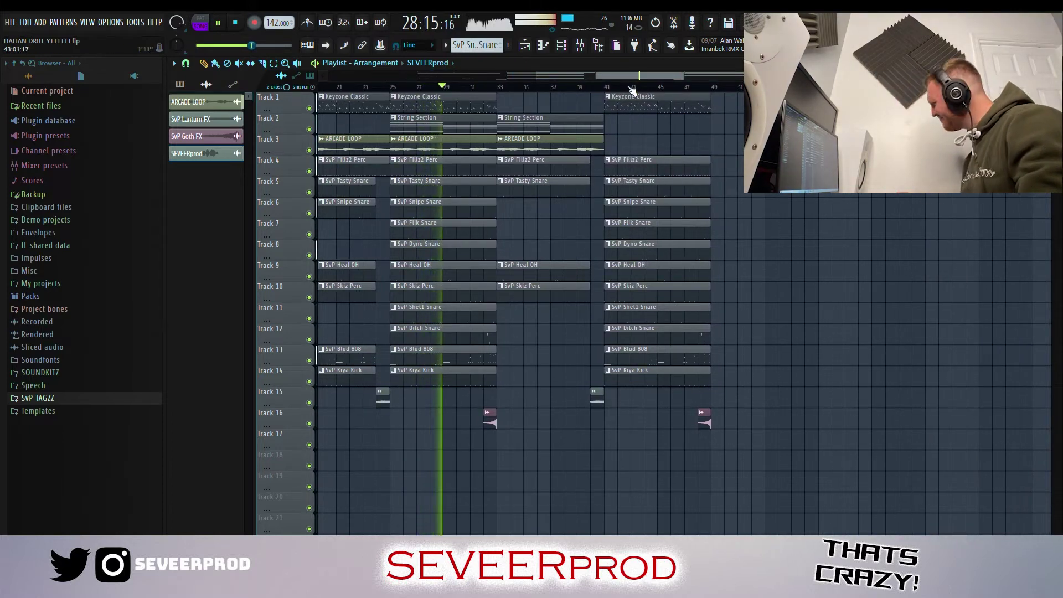
pyautogui.moveTo(612, 80); pyautogui.dragTo(670, 86)
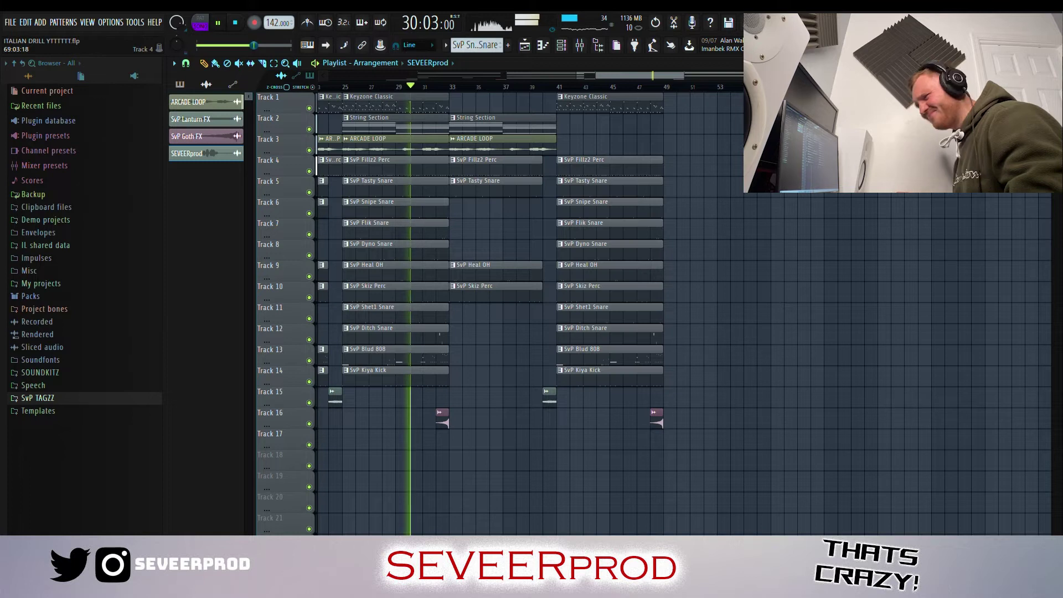